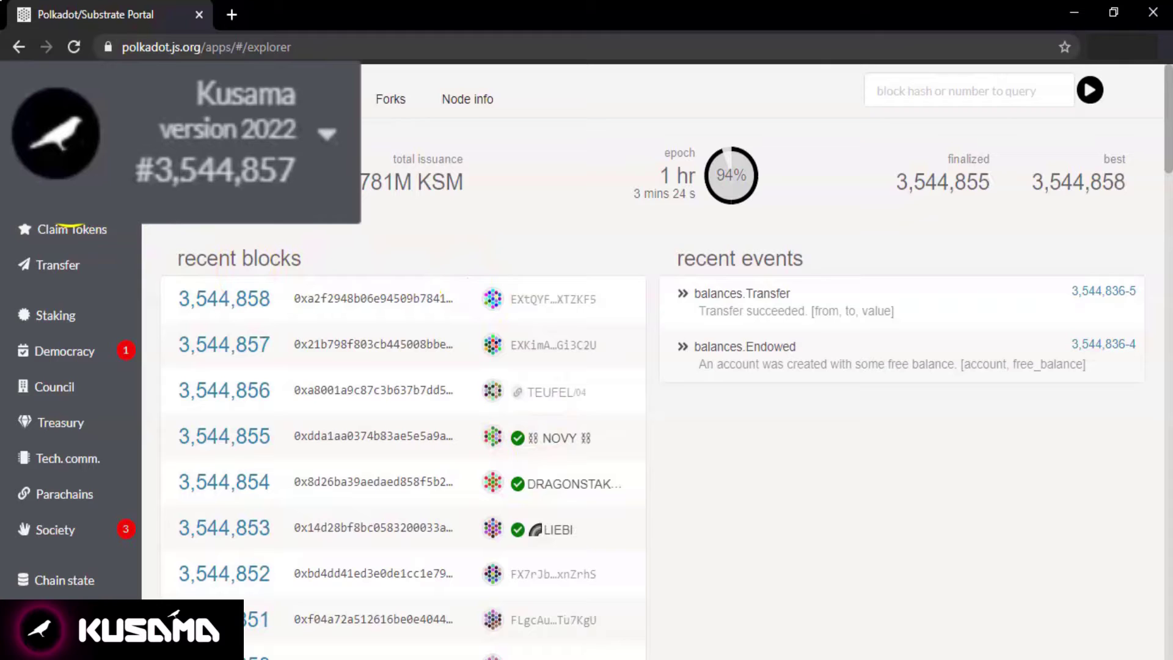
Step: Review the available accounts and open the account actions of the Staking section
left_click(68, 196)
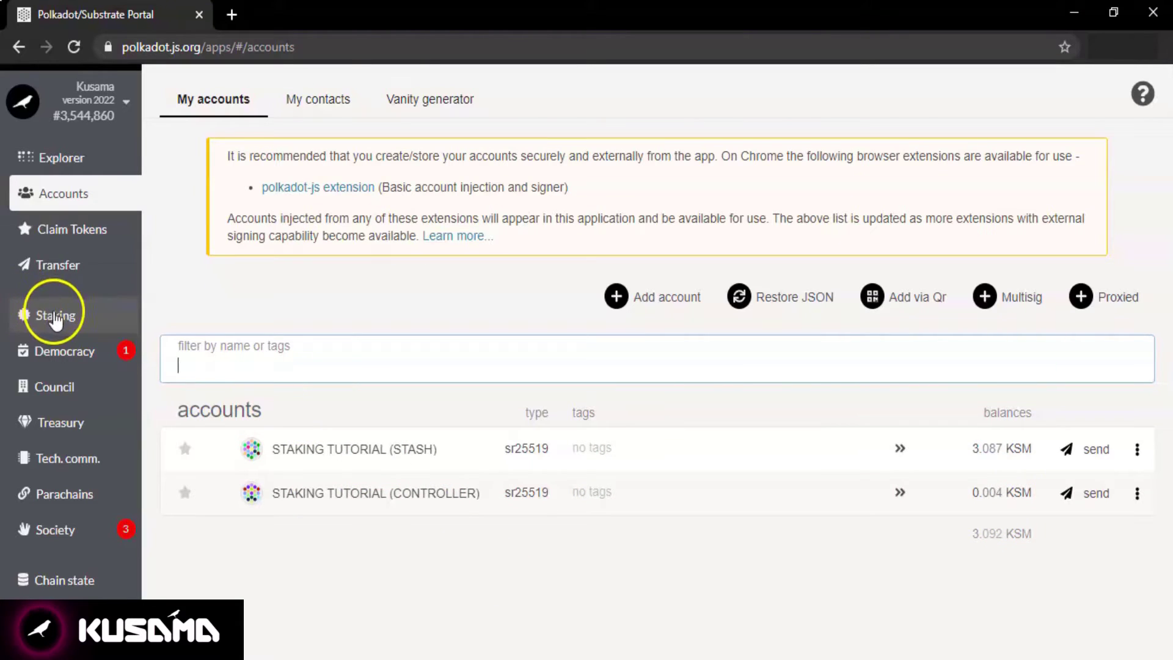
left_click(57, 315)
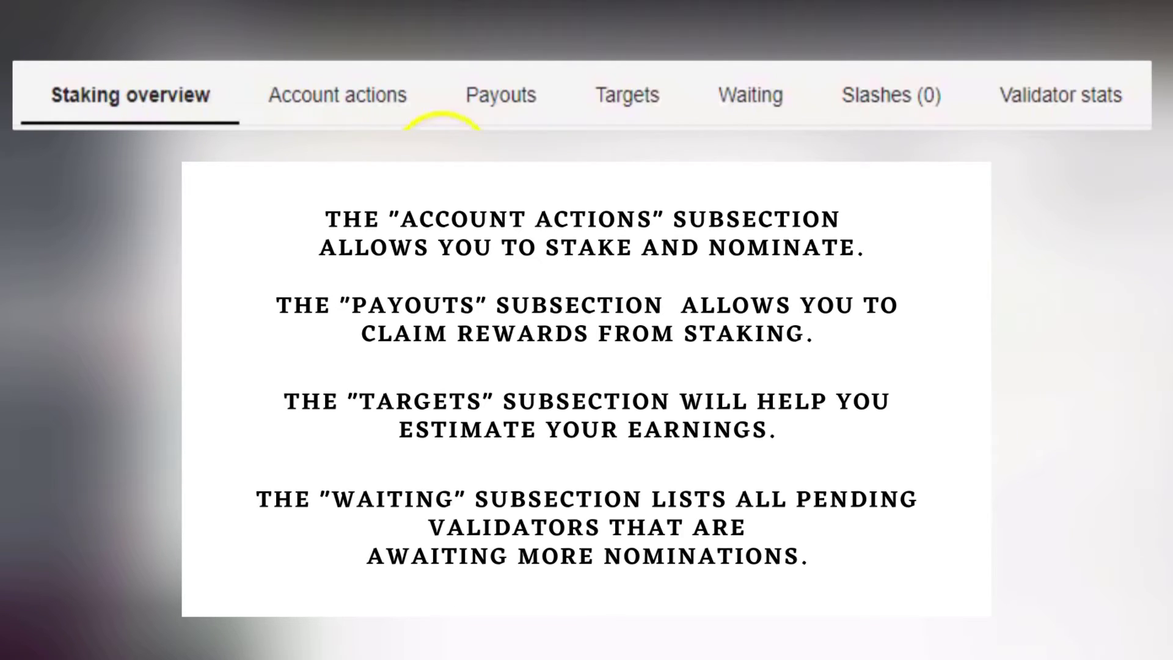
left_click(365, 100)
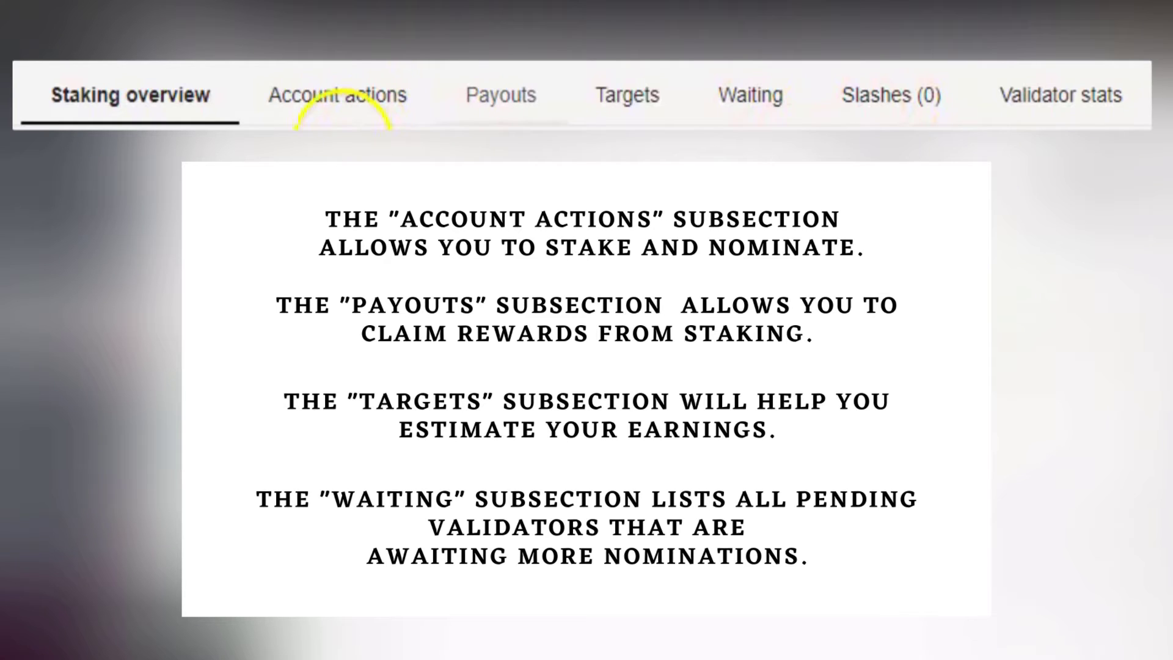
left_click(343, 110)
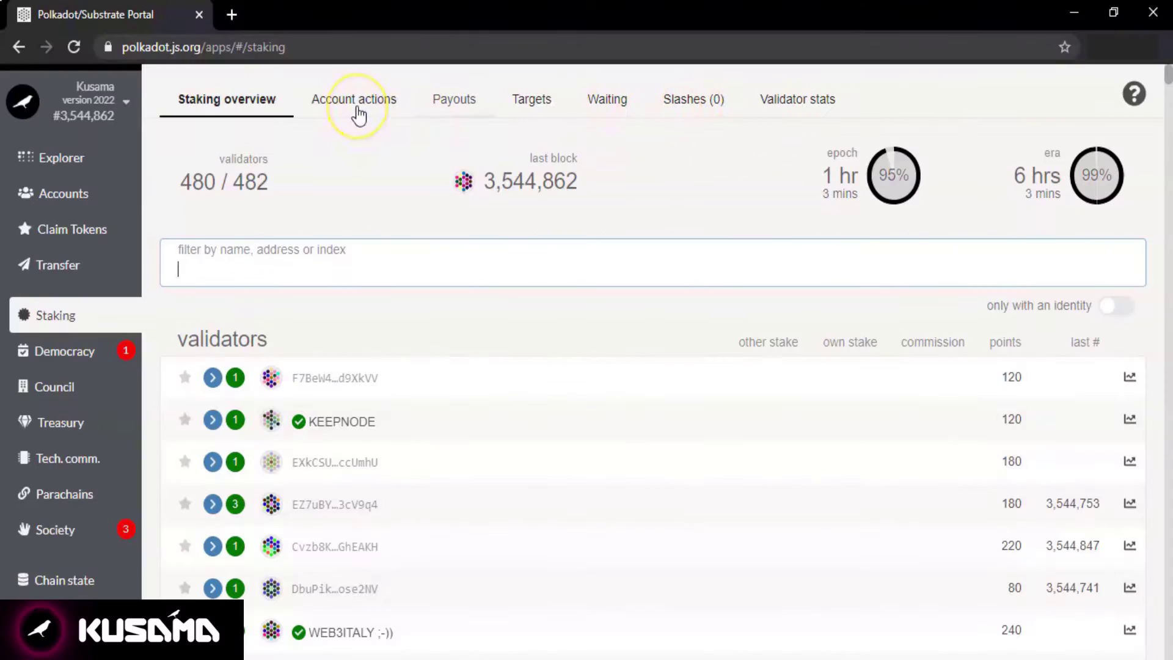
left_click(359, 113)
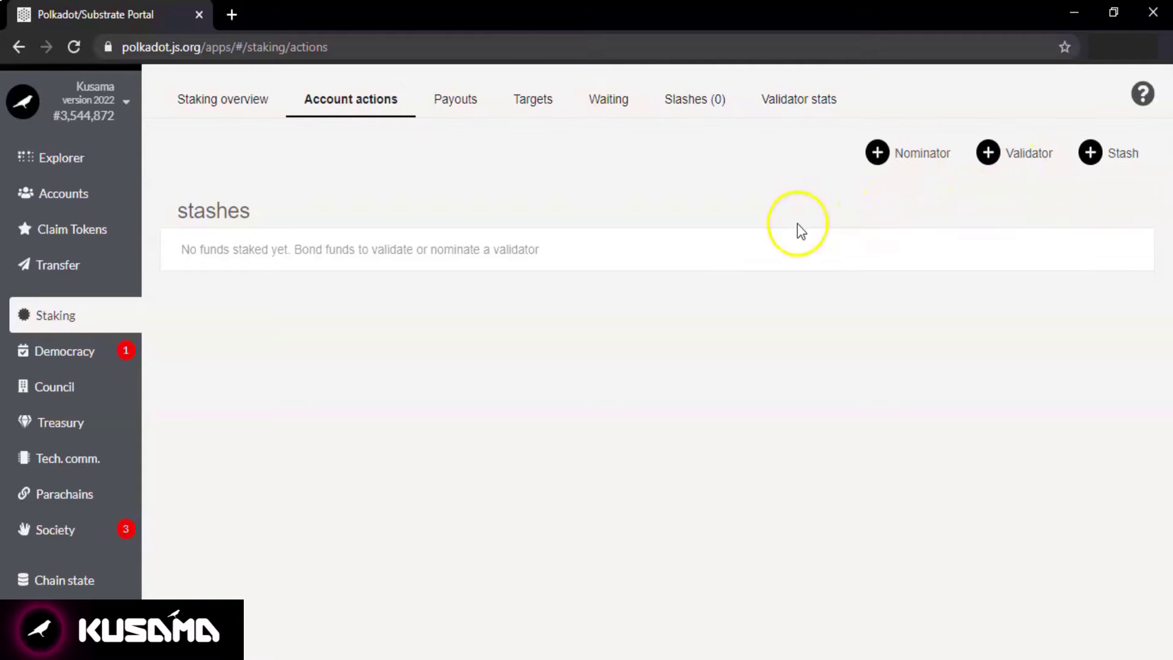
Step: Start a nominator setup with STAKING TUTORIAL (STASH) as the stash account and STAKING TUTORIAL (CONTROLLER) as the controller account
left_click(885, 156)
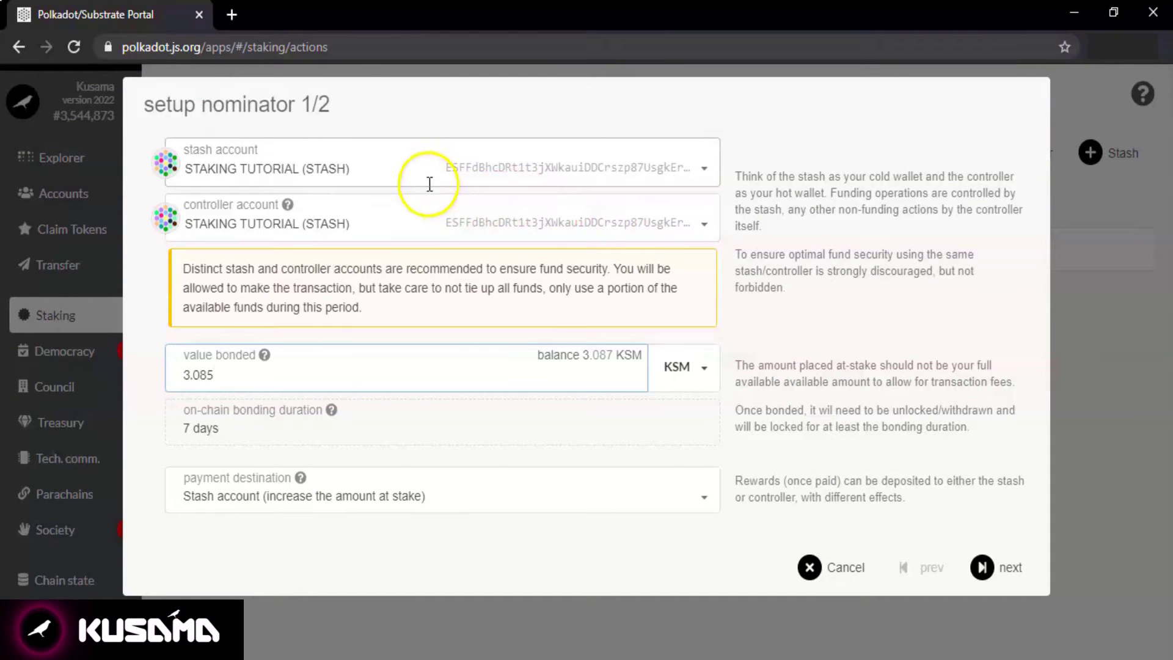
left_click(706, 173)
left_click(391, 269)
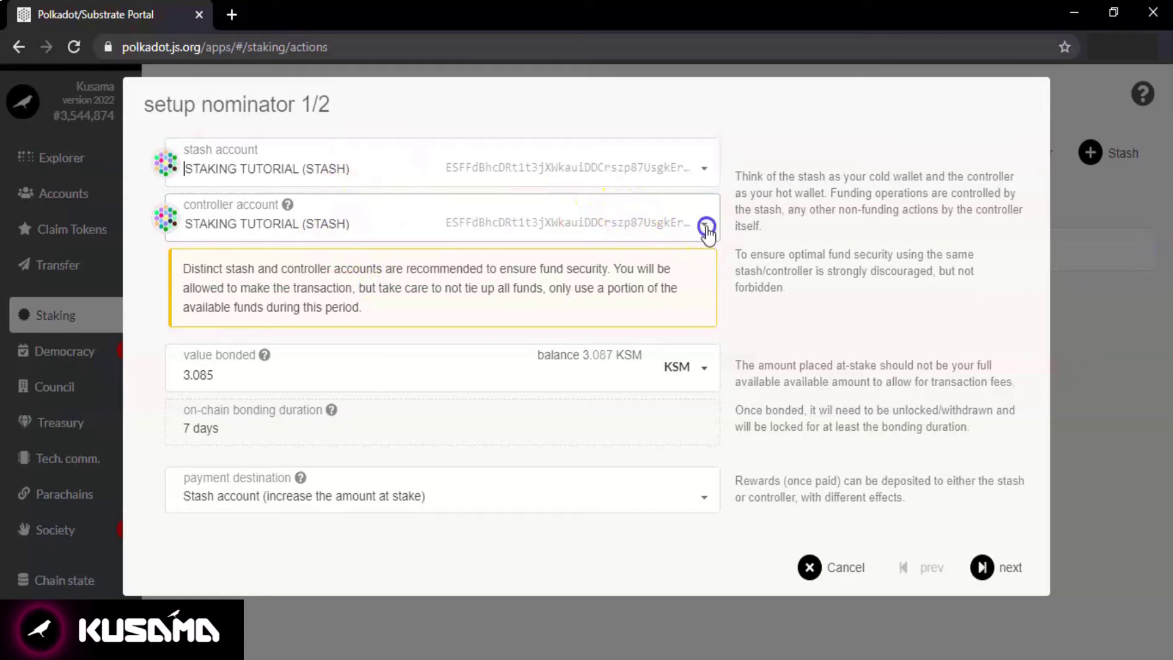
left_click(703, 232)
left_click(408, 295)
Step: Set the value bonded to 3 KSM
left_click(348, 312)
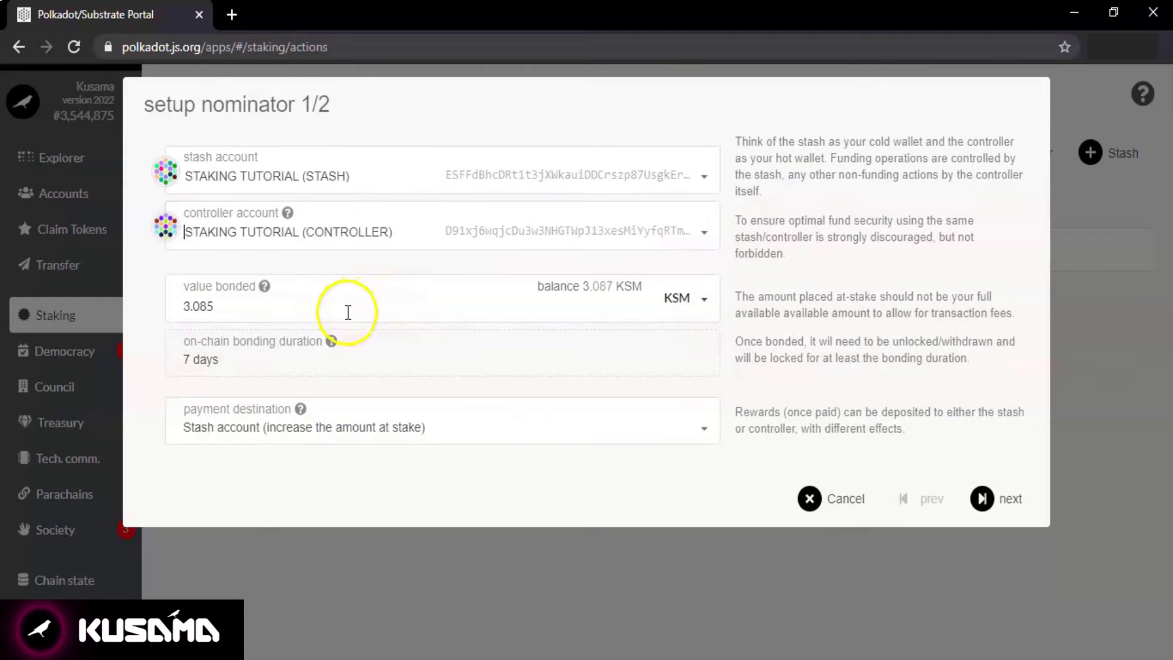
key("BackSpace")
key("BackSpace")
key("BackSpace")
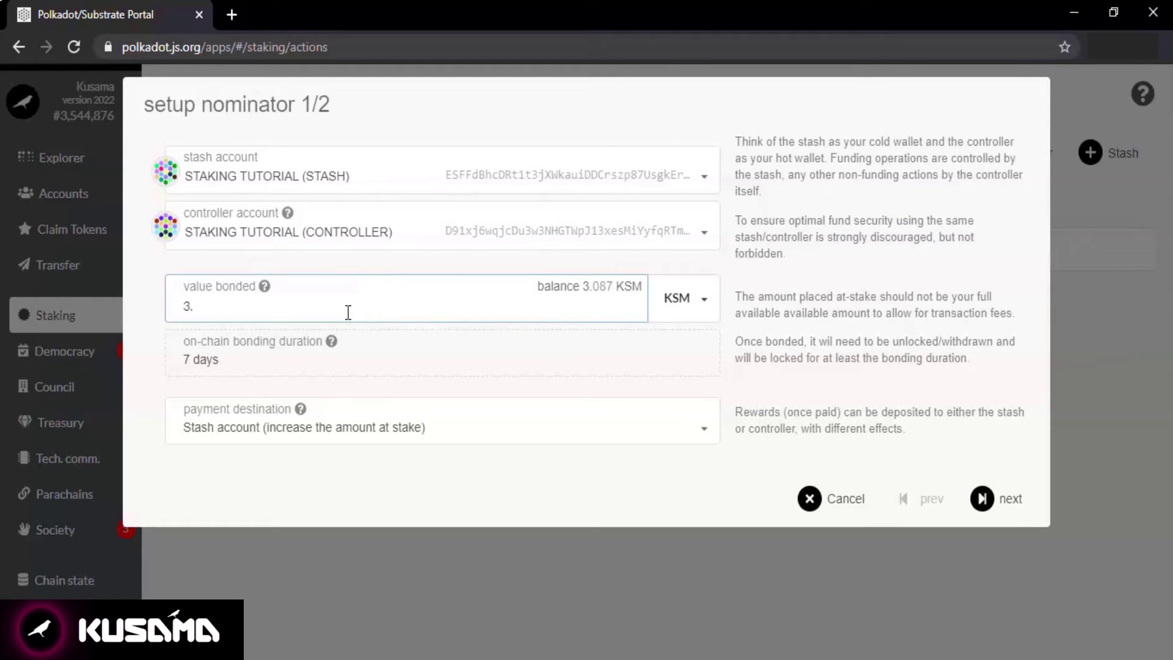
key("BackSpace")
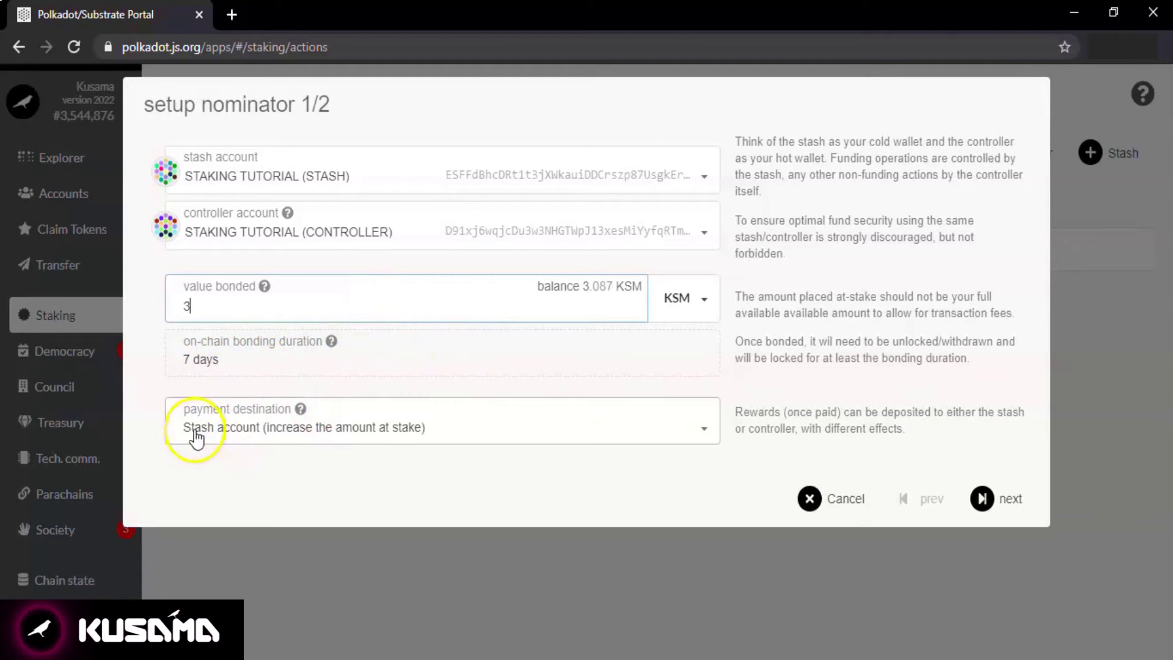
Step: Set the payment destination to "Stash account (do not increase the amount at stake)" and proceed to the validator selection
left_click(695, 430)
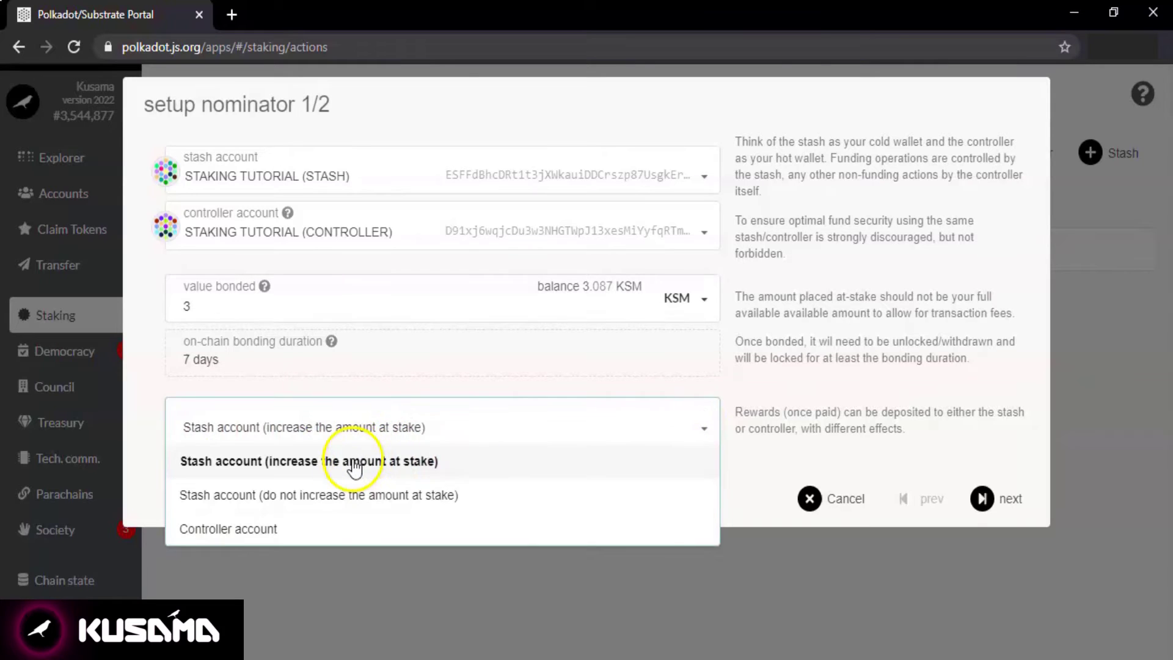
left_click(415, 499)
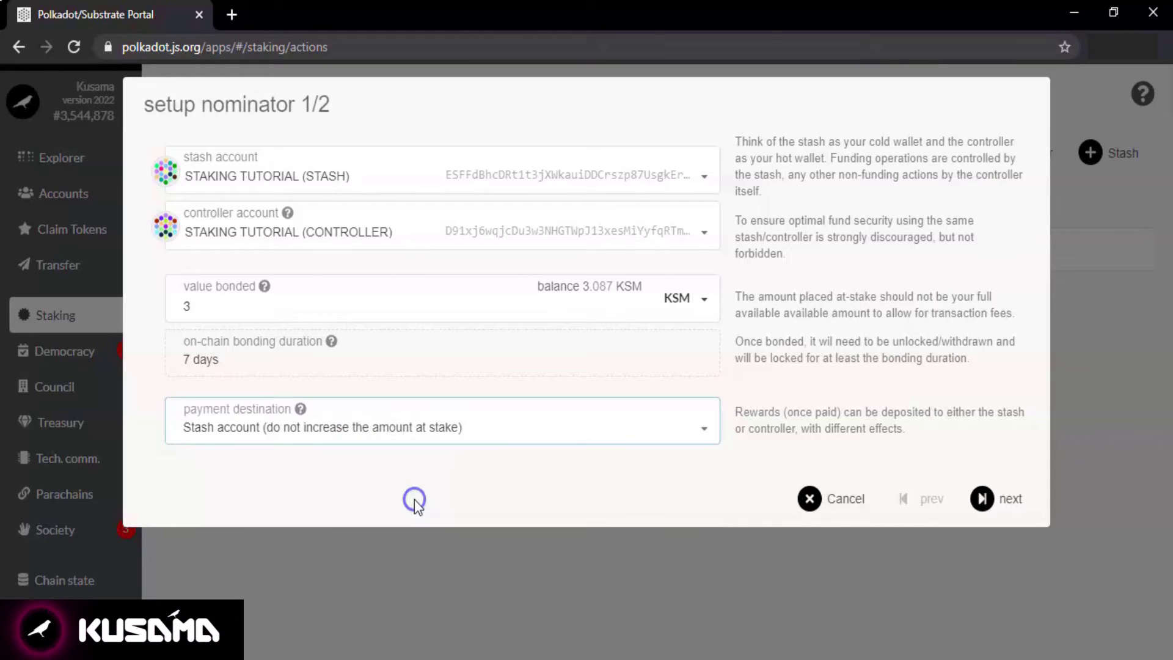
left_click(986, 500)
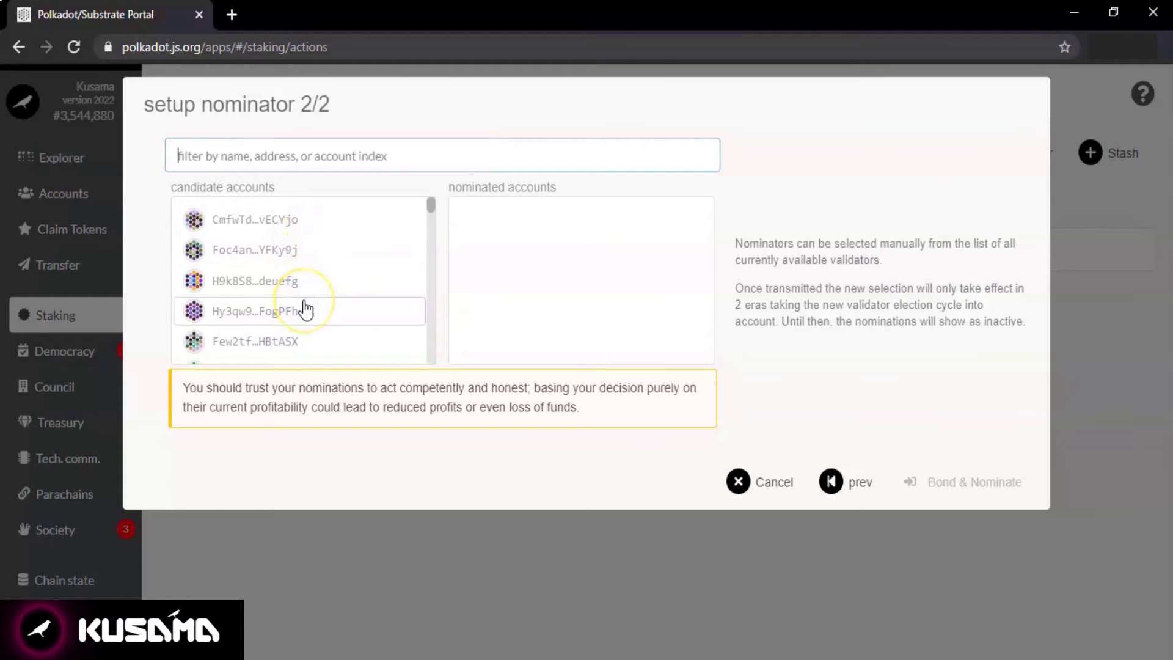
Step: Filter the candidate accounts by "staking" and nominate the STAKING4ALL validator
scroll(305, 311, "down", 10)
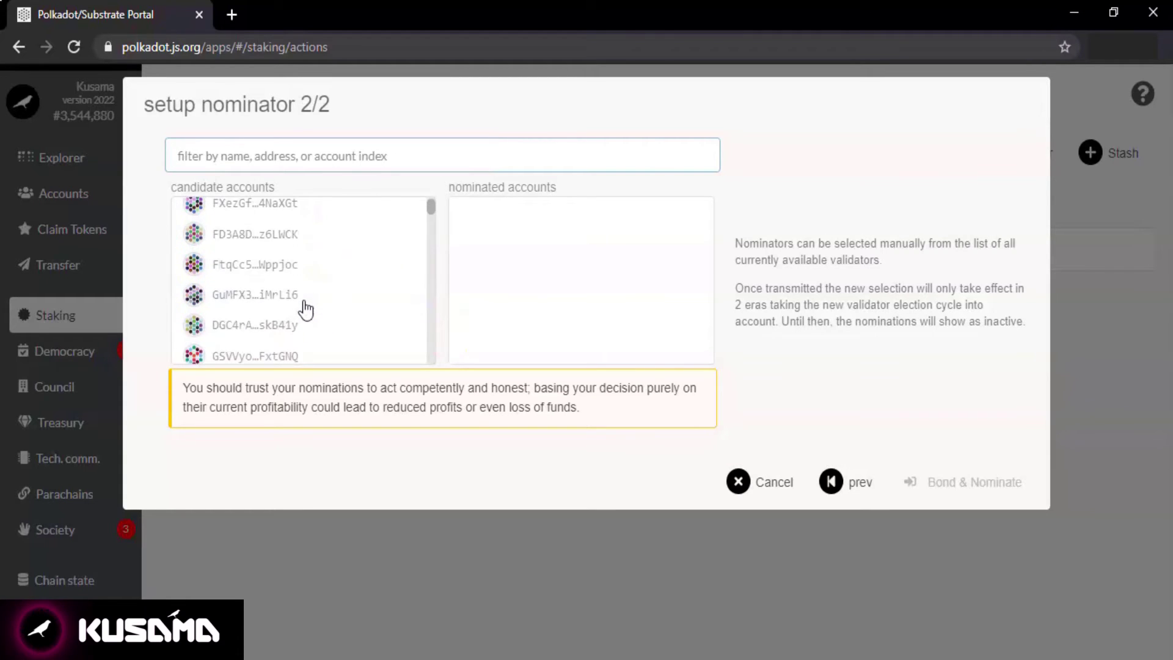
scroll(306, 311, "down", 5)
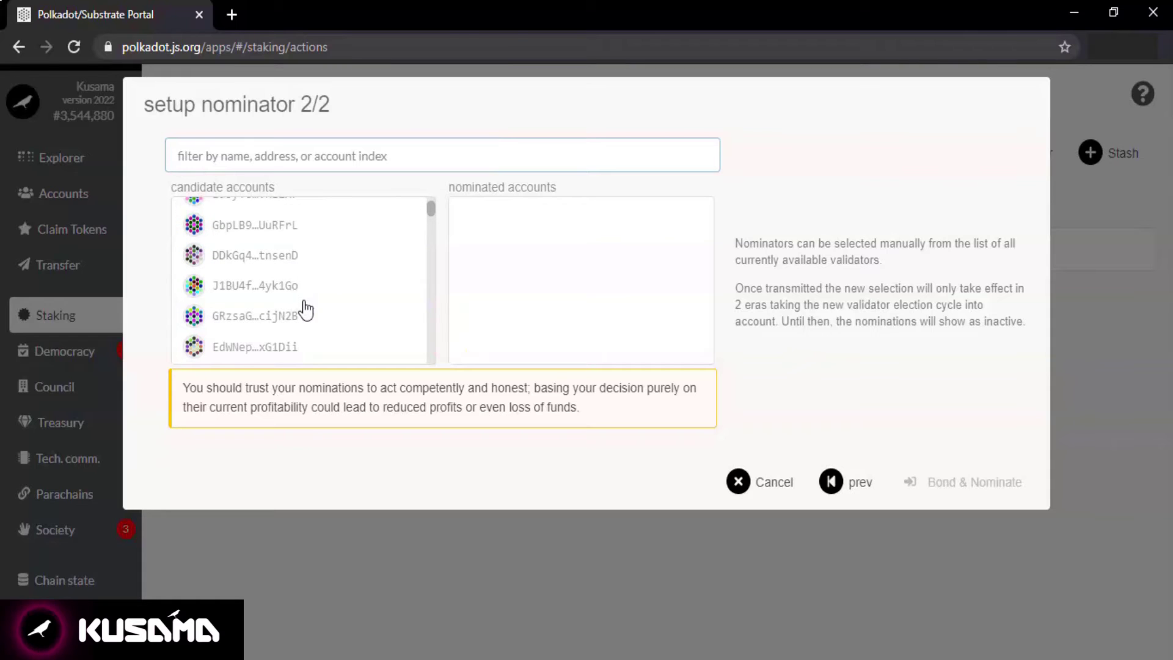
scroll(306, 310, "down", 8)
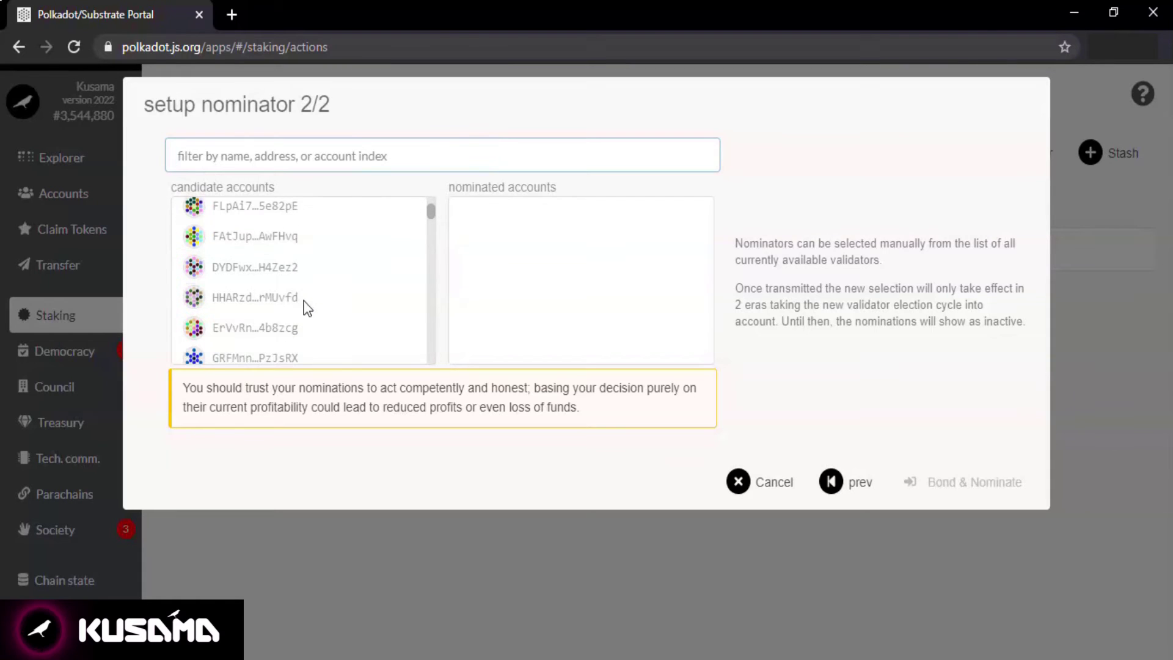
scroll(307, 309, "down", 4)
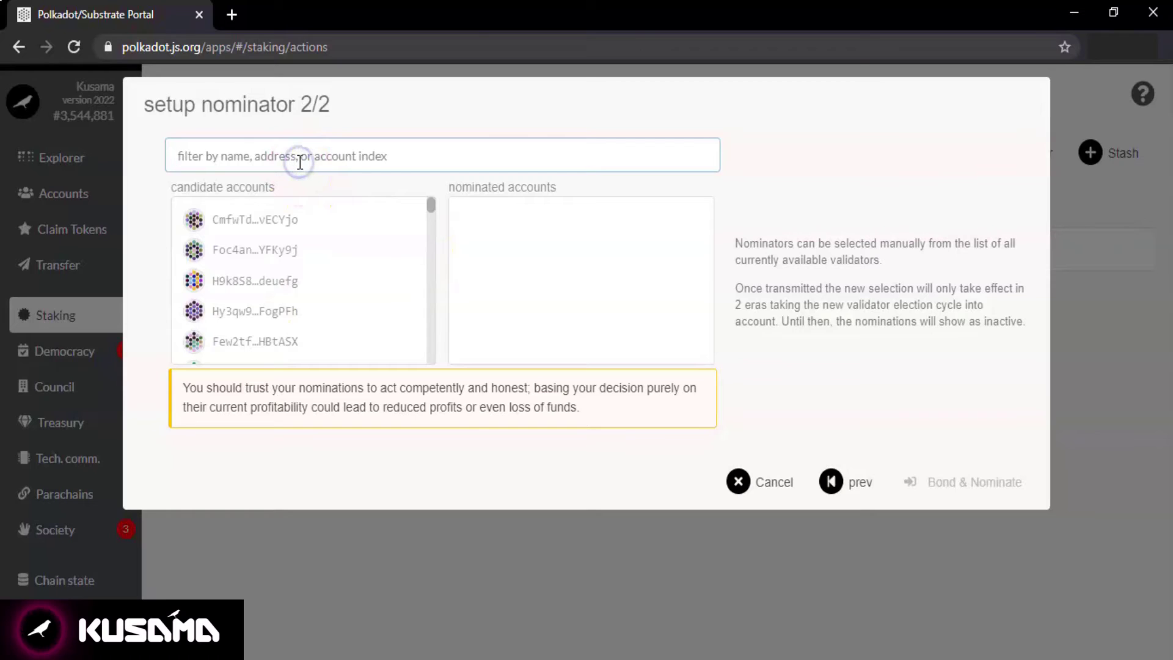
type("stakin")
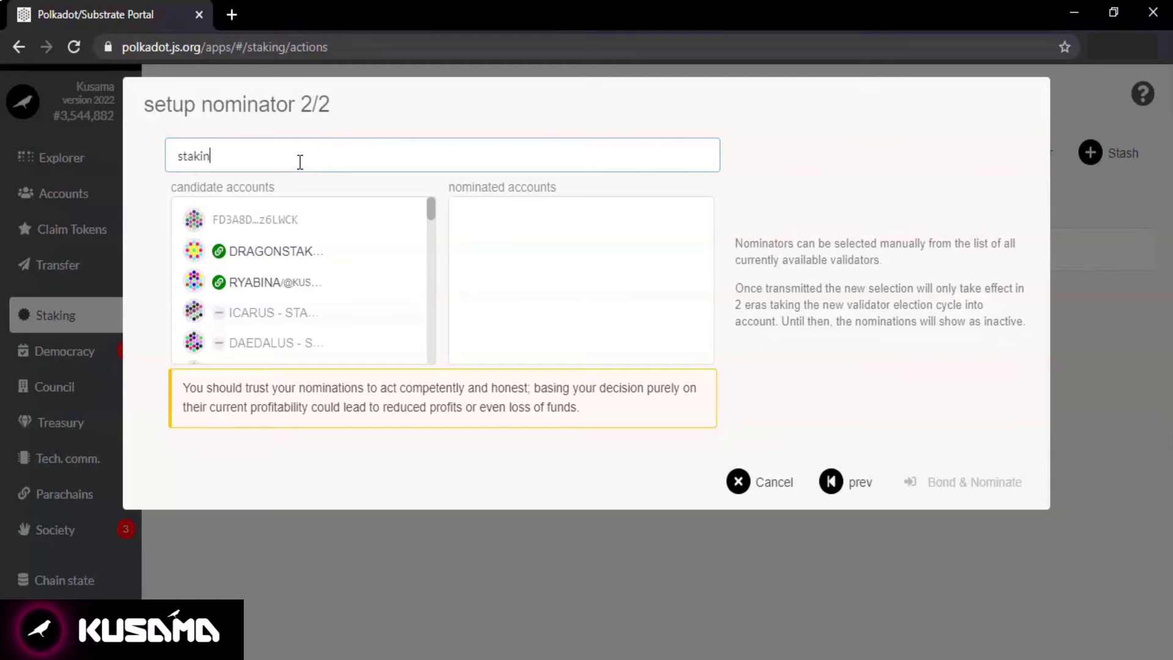
type("g")
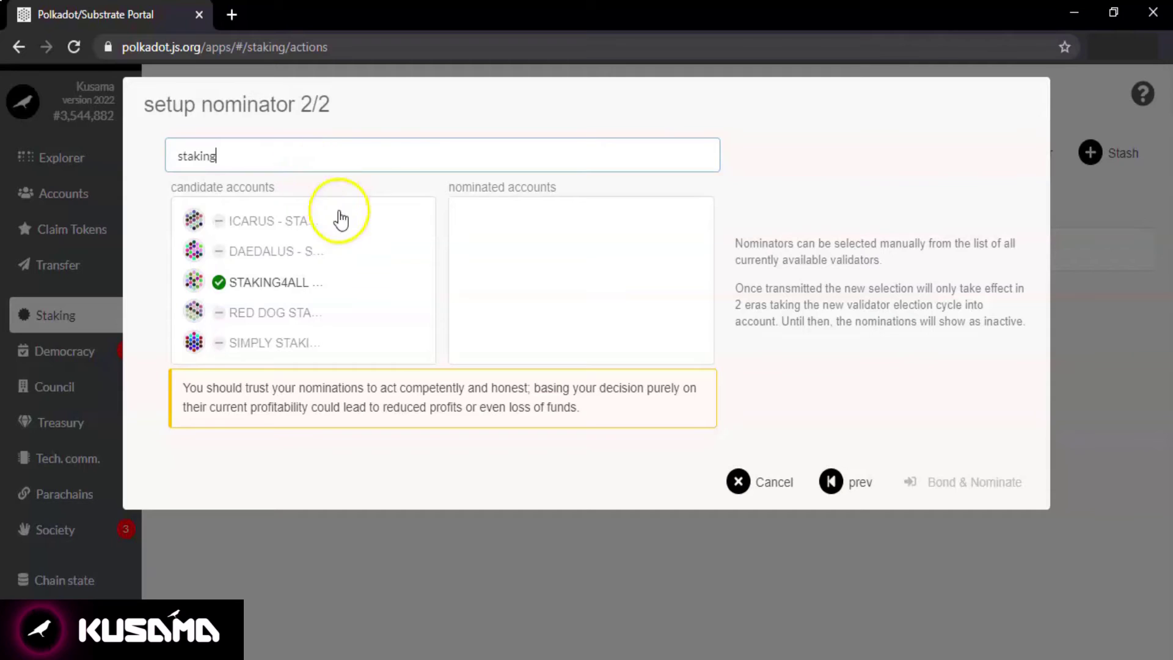
left_click(273, 284)
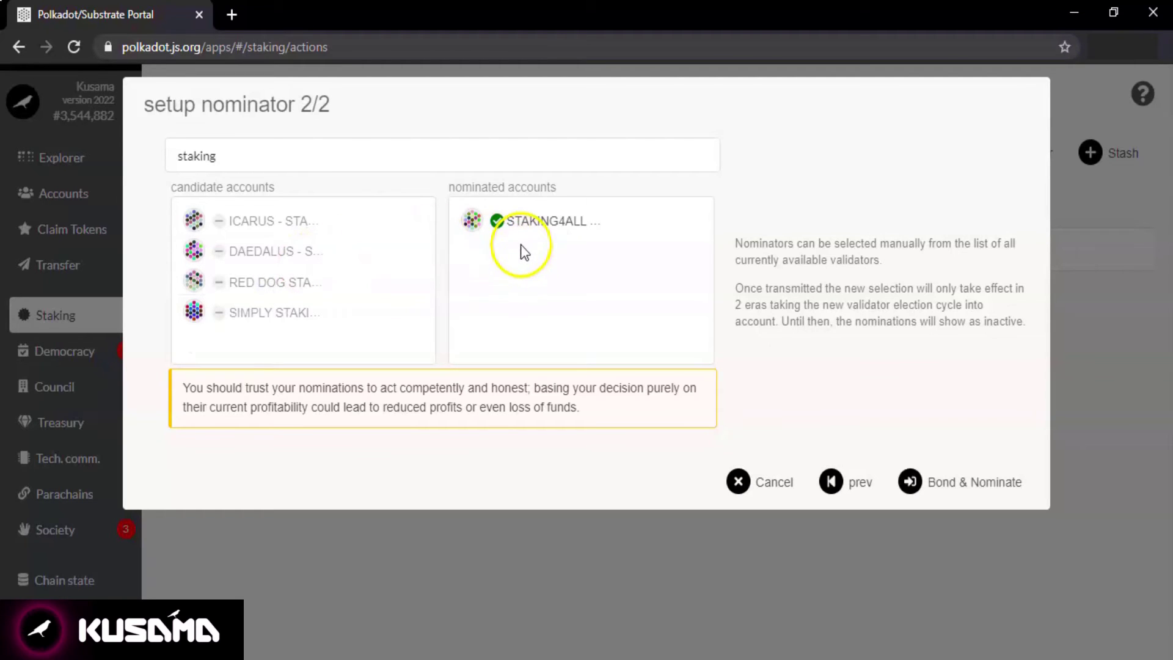
Step: Bond and nominate, unlocking the stash account with its password, and sign and submit the transaction
left_click(916, 483)
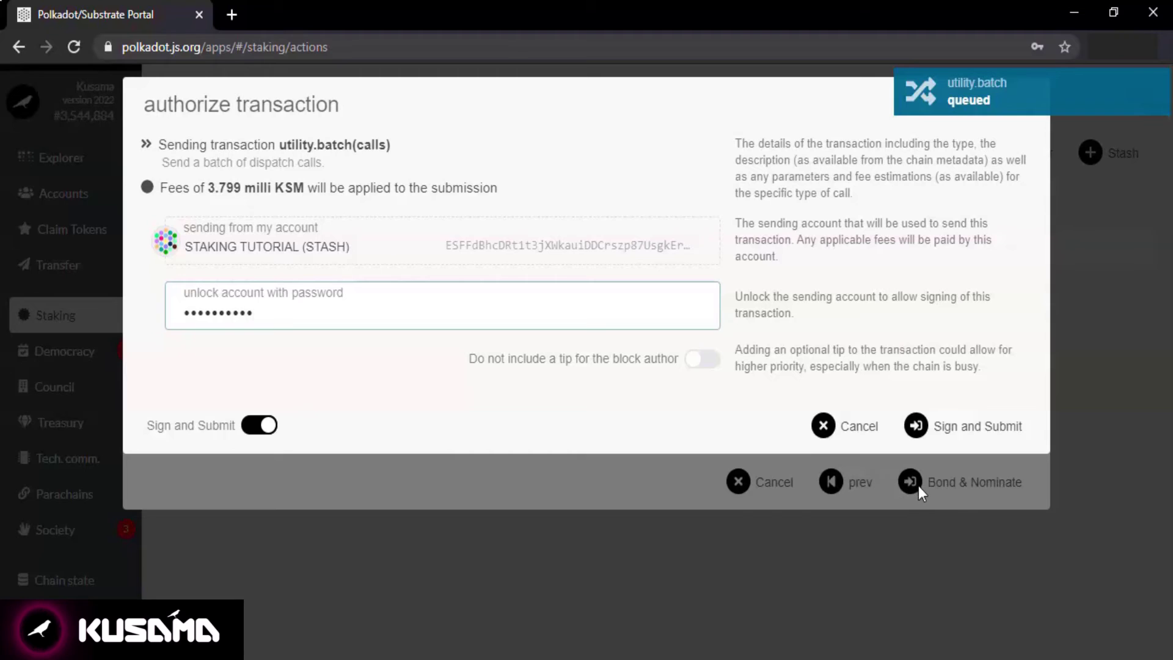
left_click(971, 434)
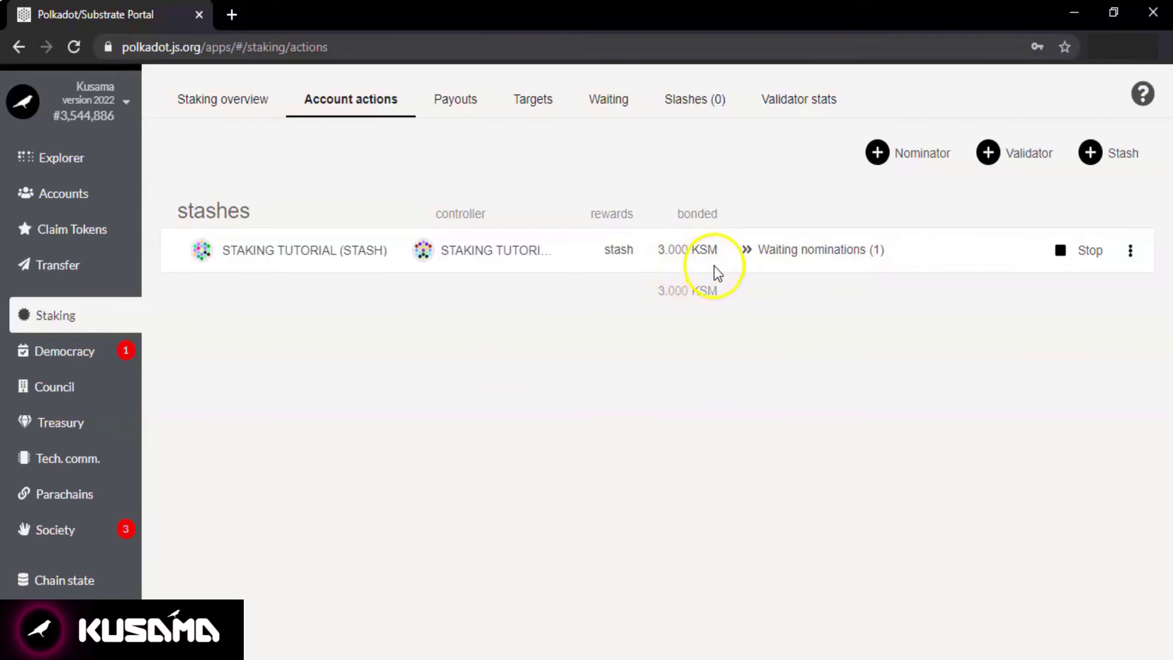
Step: Inspect the stash's waiting nominations and check the epoch and era progress in the staking overview before returning to account actions
left_click(746, 250)
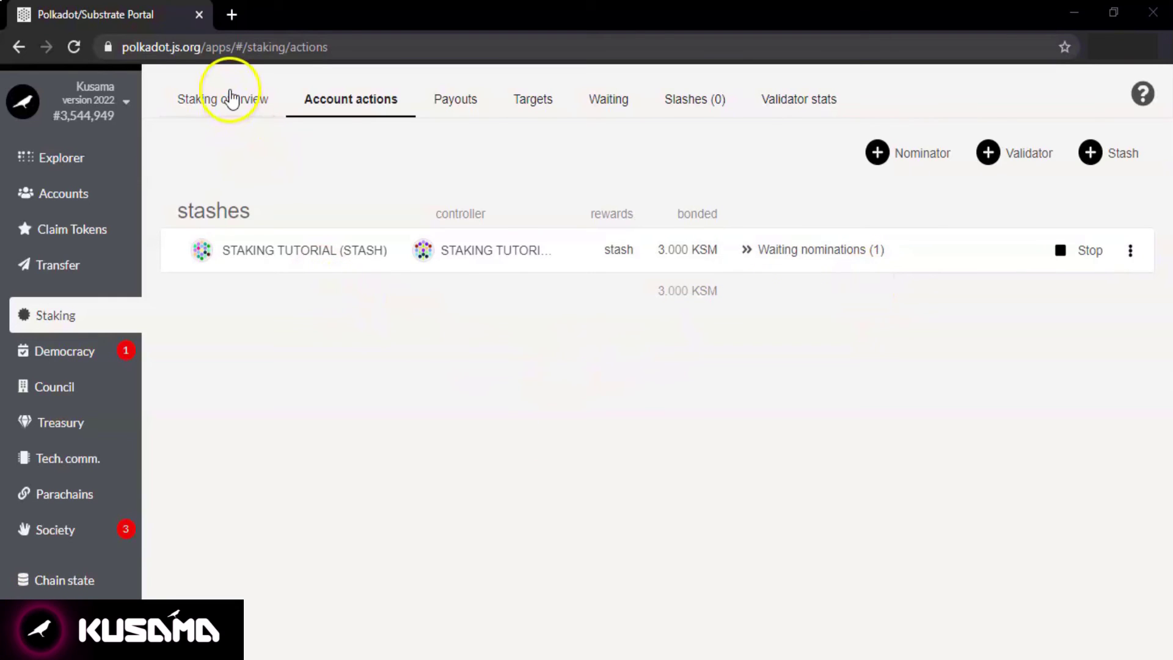
left_click(231, 98)
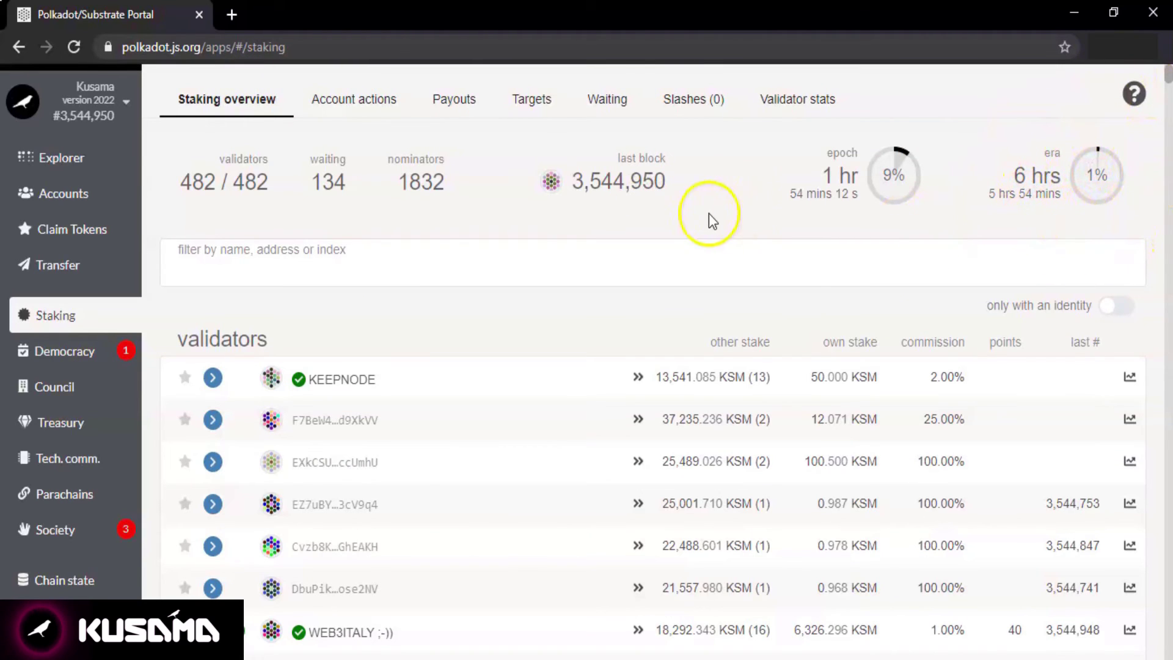
left_click(366, 105)
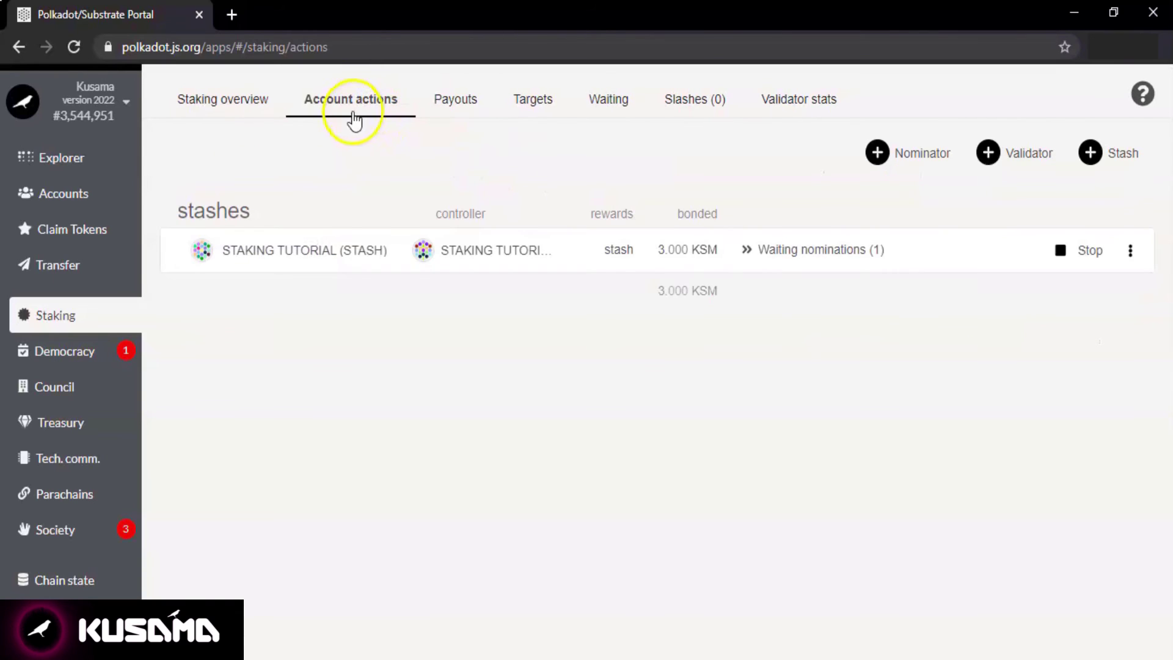
Step: View the stash's additional options and the validator listed under its active nominations
left_click(1131, 252)
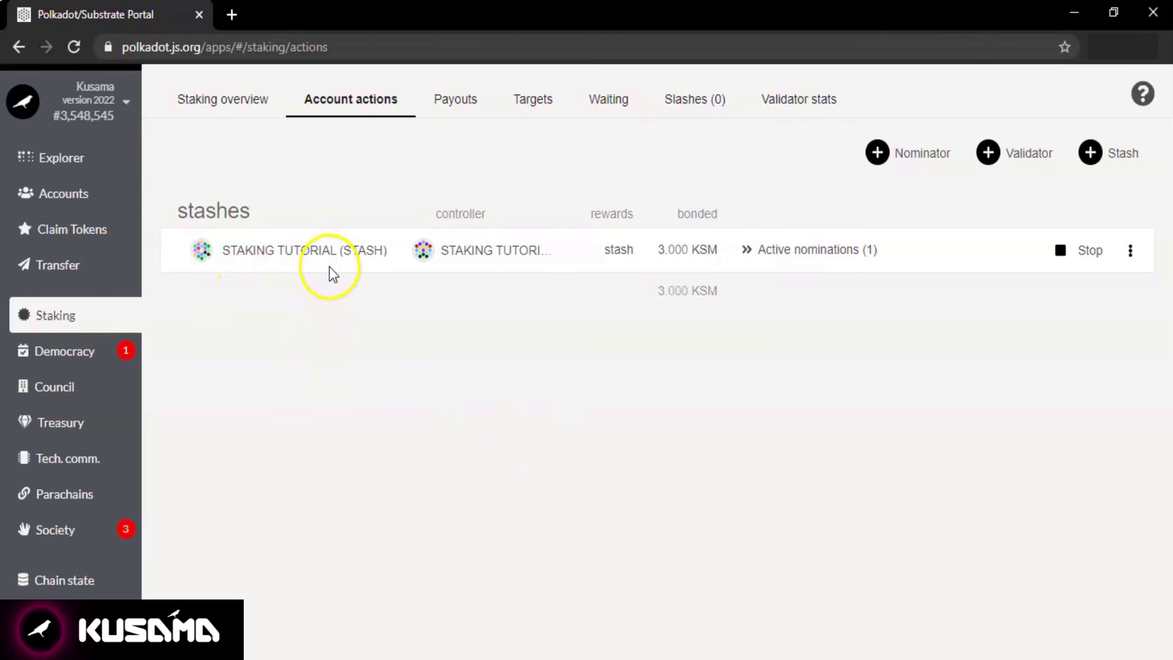
left_click(746, 251)
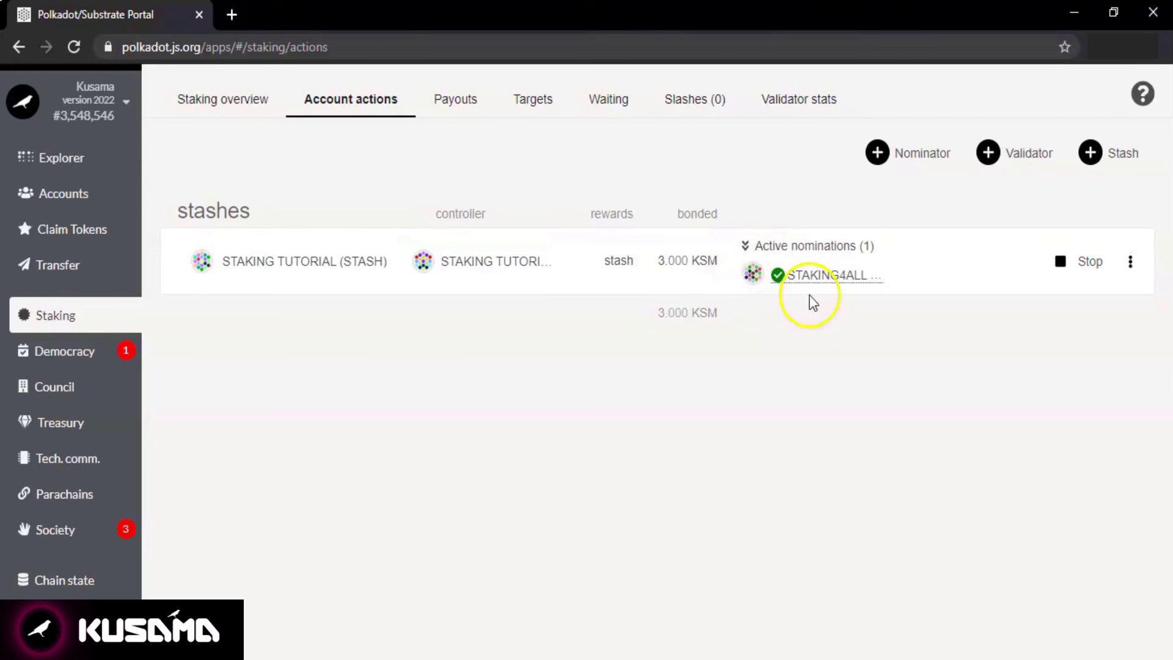
left_click(746, 250)
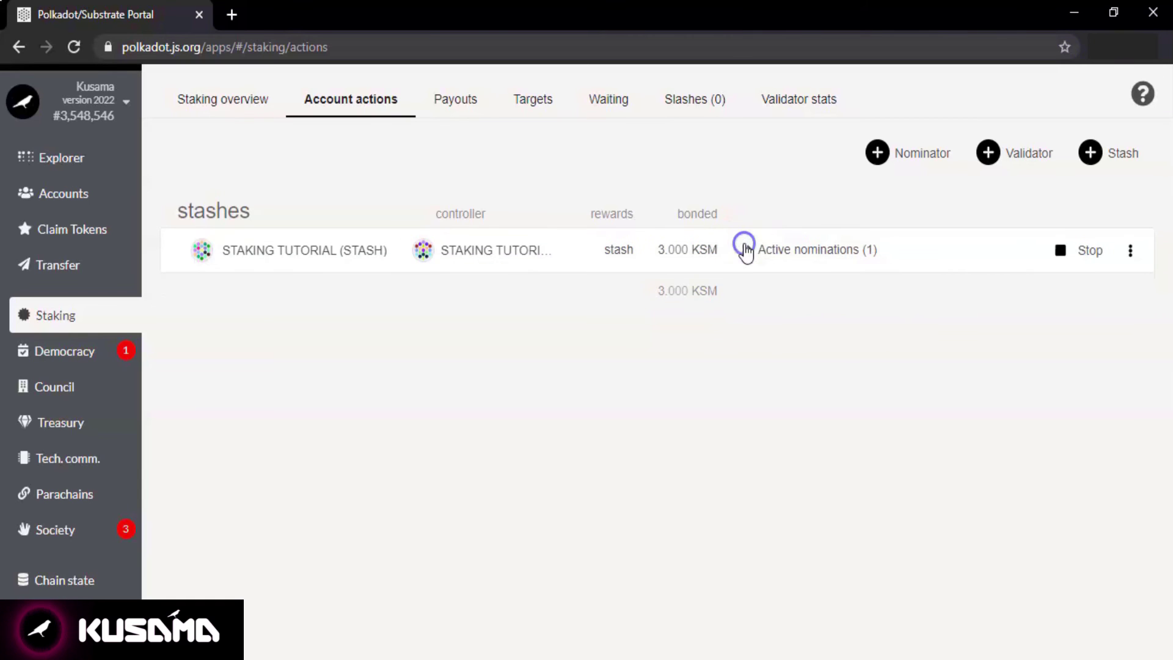